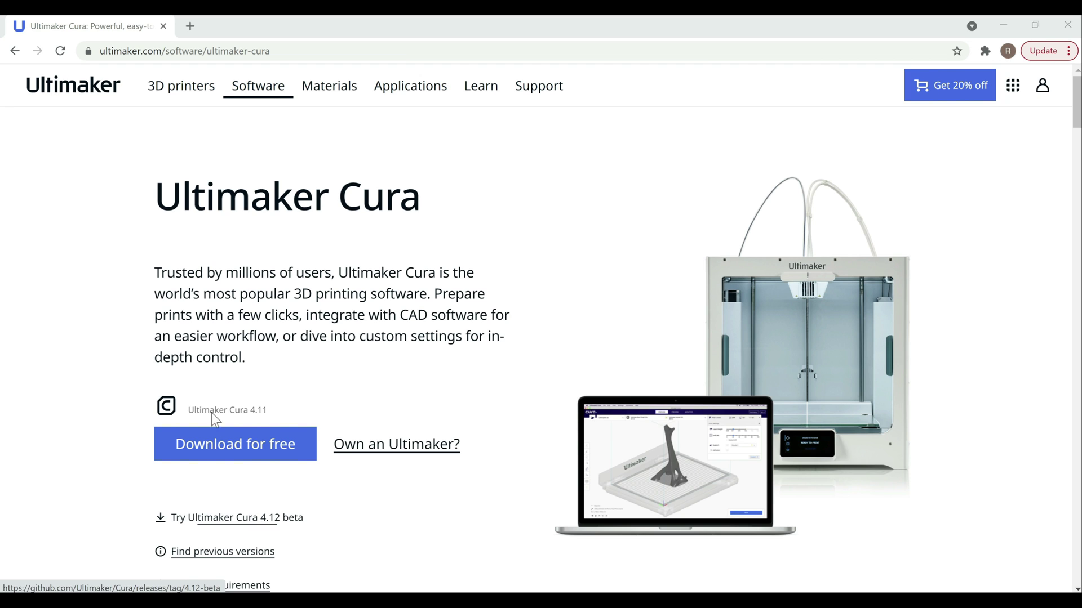
- Open the GitHub release page for Ultimaker Cura 4.12.0-BETA from the 'Try Ultimaker Cura 4.12 beta' link
click(238, 519)
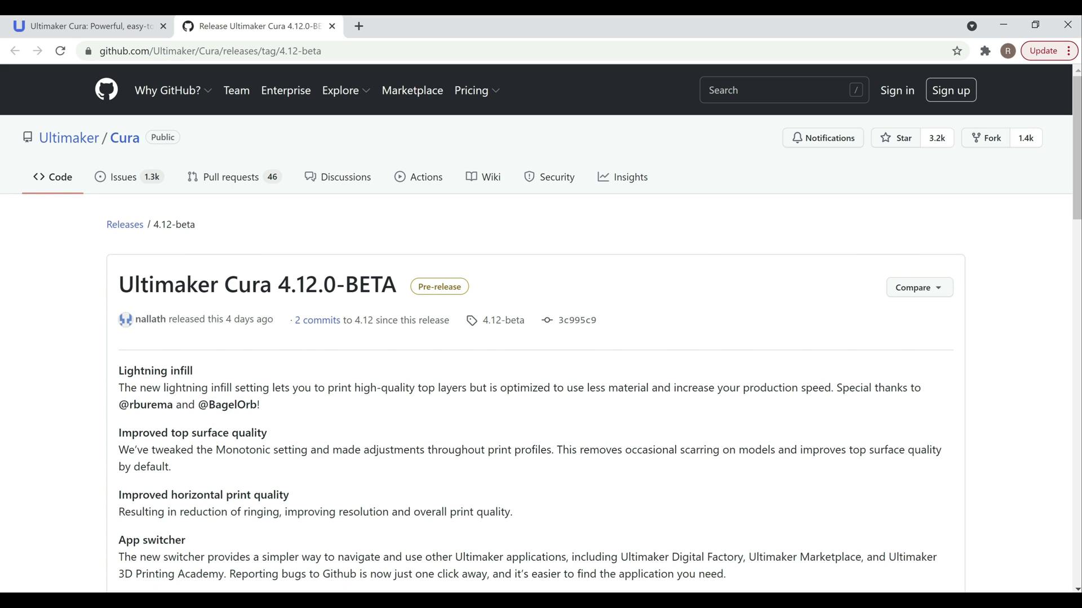
mouse_move(249, 320)
- Scroll past the 4.12.0-BETA notes and bug fixes to the Assets list of six installers
scroll(540, 324, down, 3)
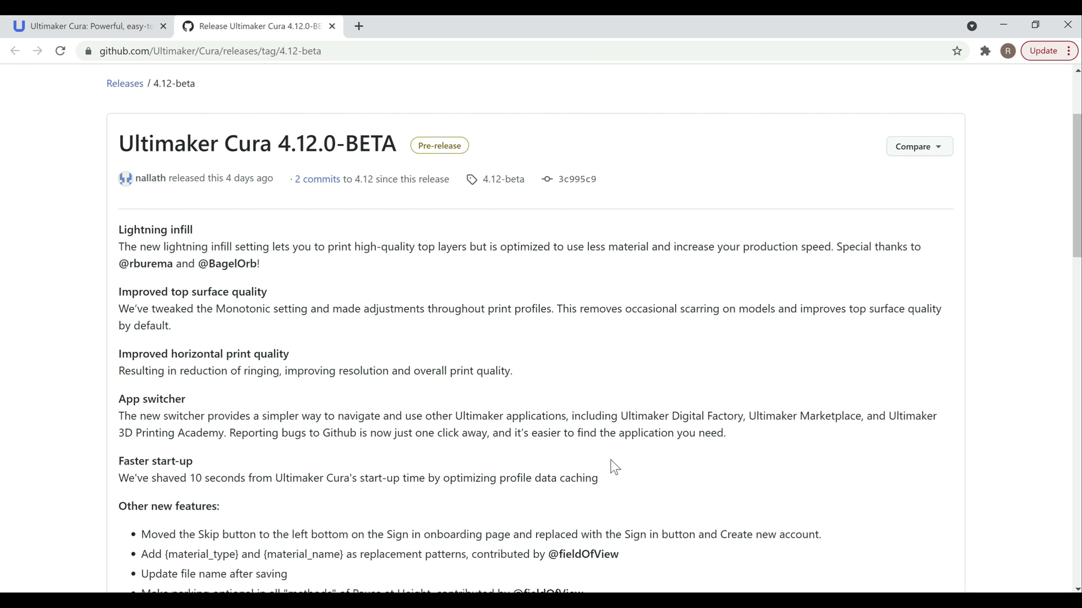
scroll(612, 462, down, 6)
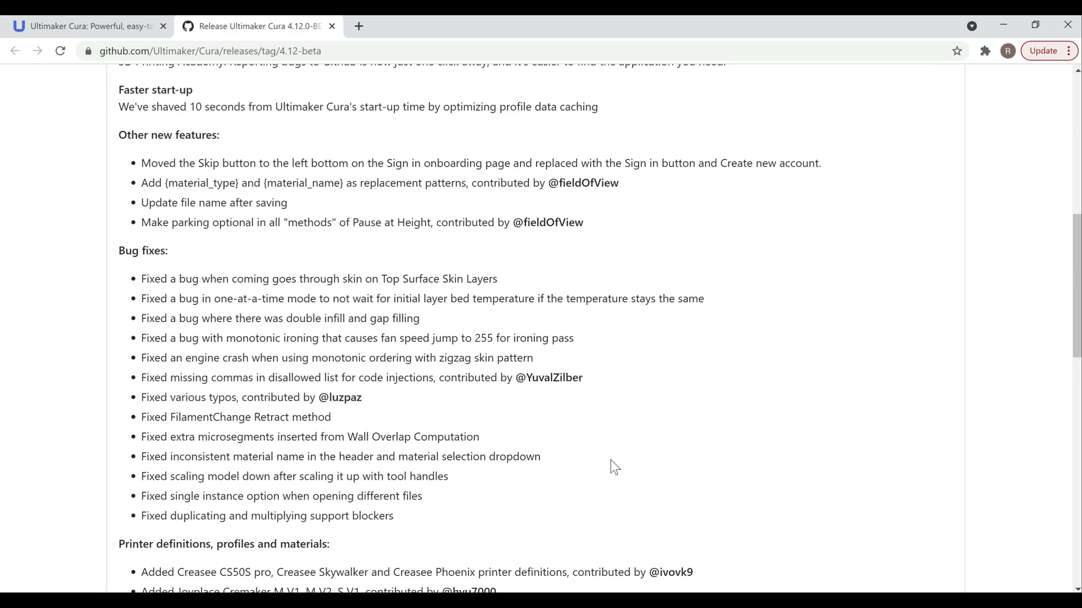
scroll(610, 460, down, 1)
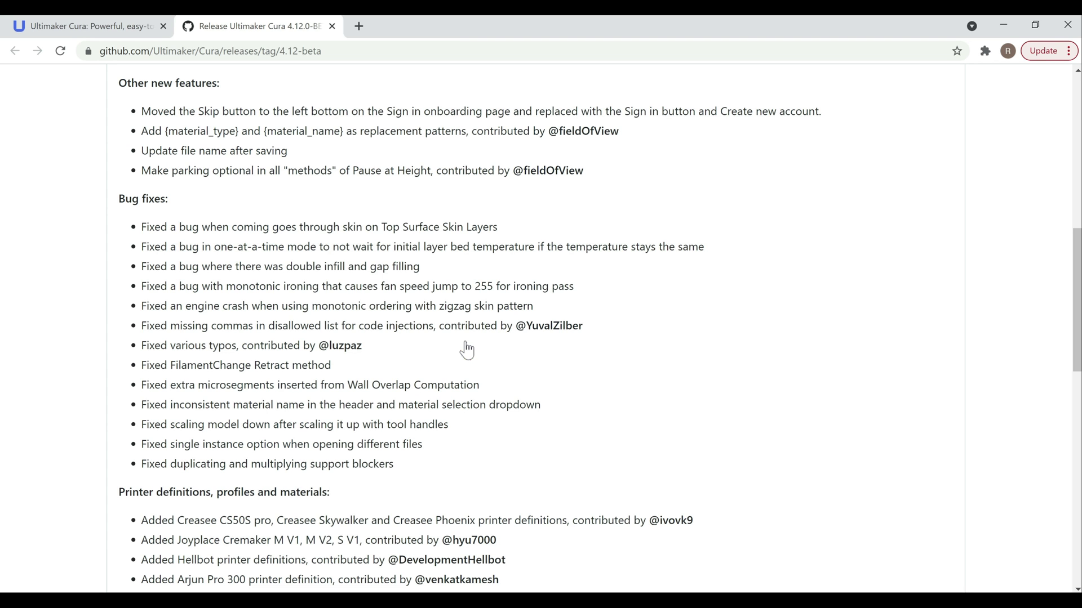
scroll(466, 350, down, 15)
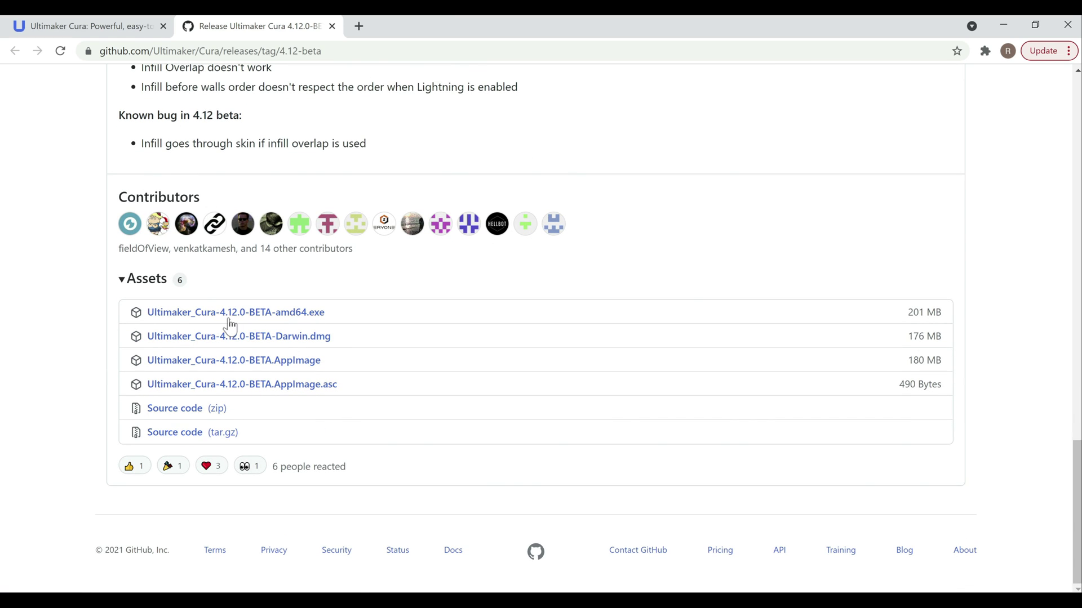
- Download Ultimaker_Cura-4.12.0-BETA-amd64.exe and run the finished installer
click(181, 313)
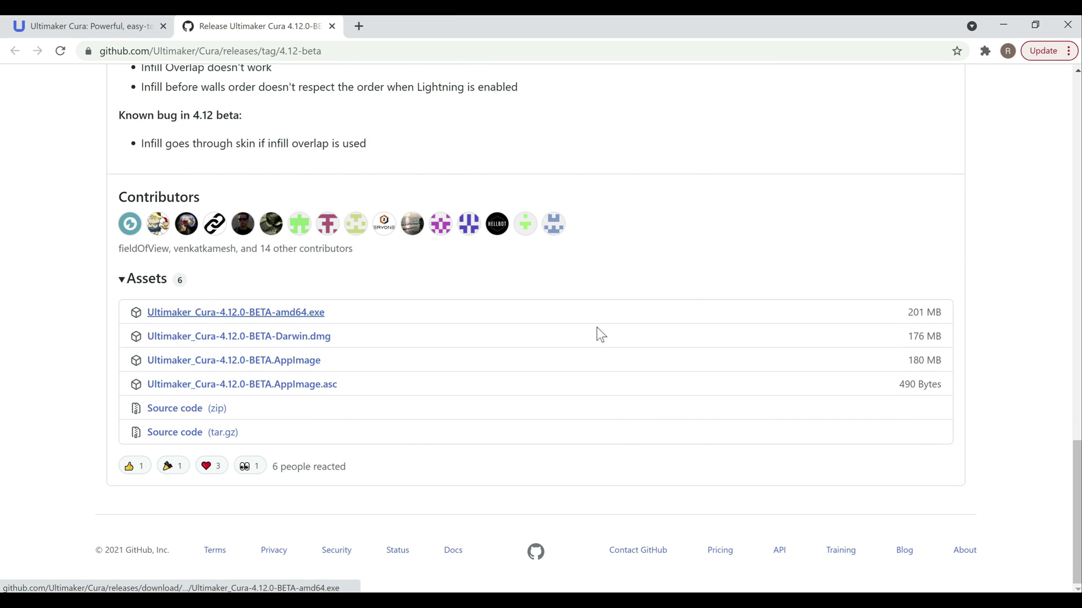
click(292, 314)
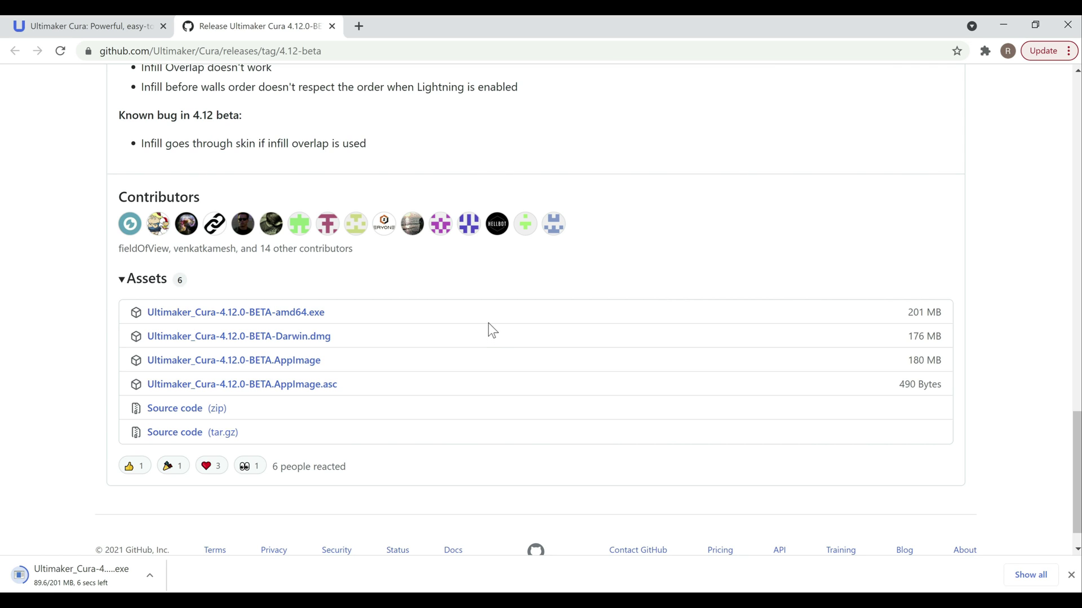
click(85, 576)
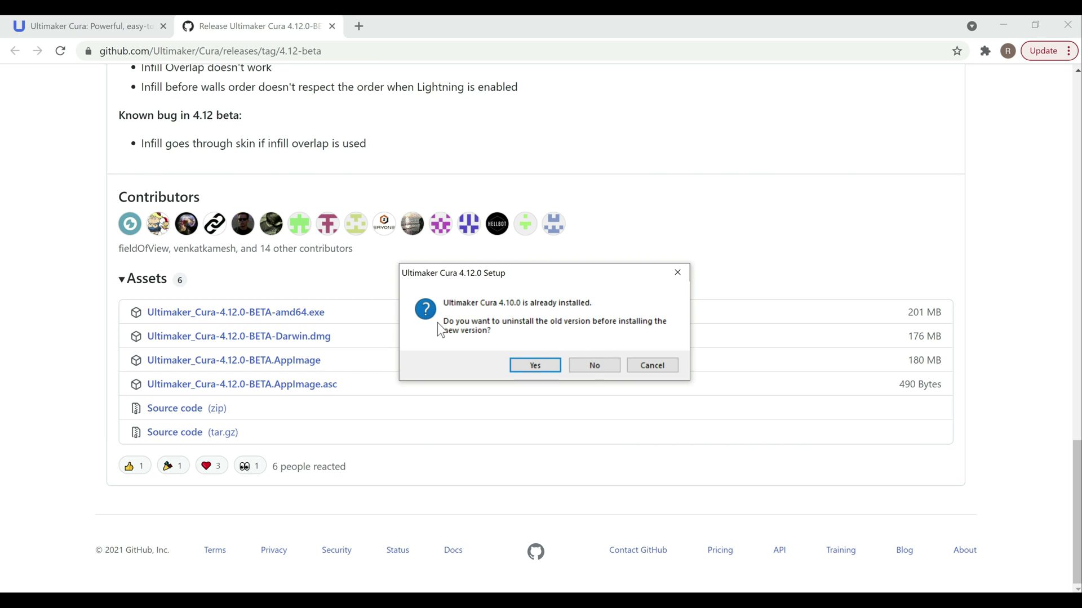
- Keep Cura 4.10.0 and 4.11.0, install 4.12.0 in the default folders, and launch it
click(601, 361)
click(598, 363)
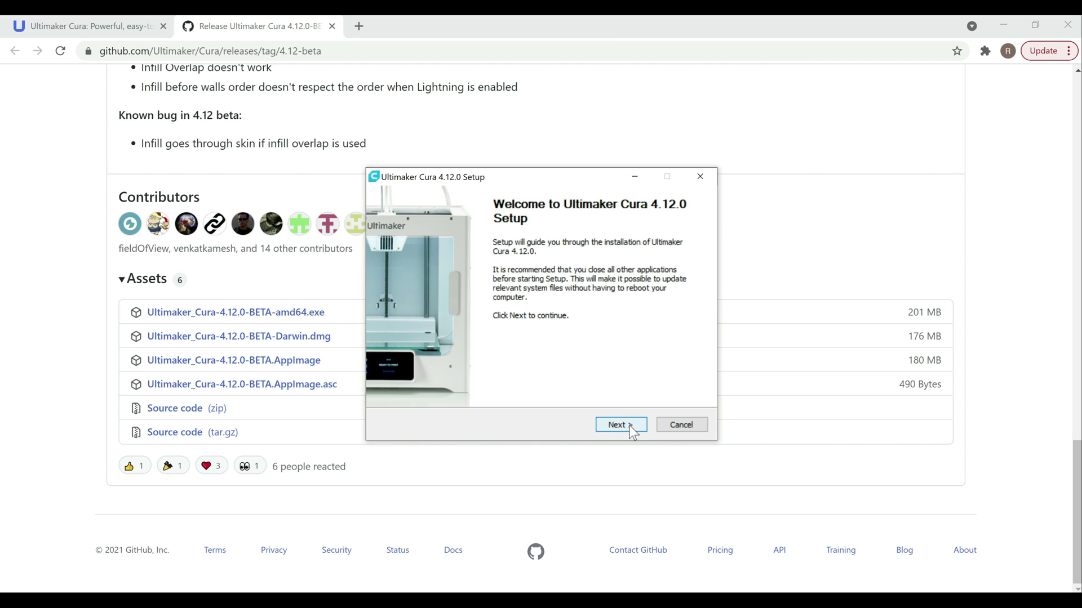
click(629, 425)
click(629, 425)
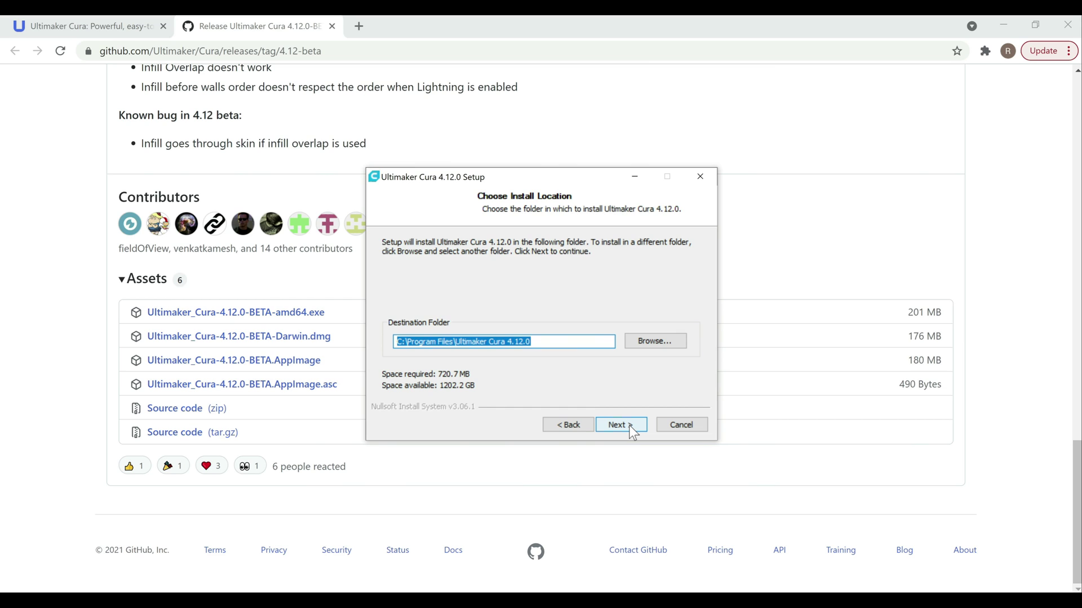
click(629, 424)
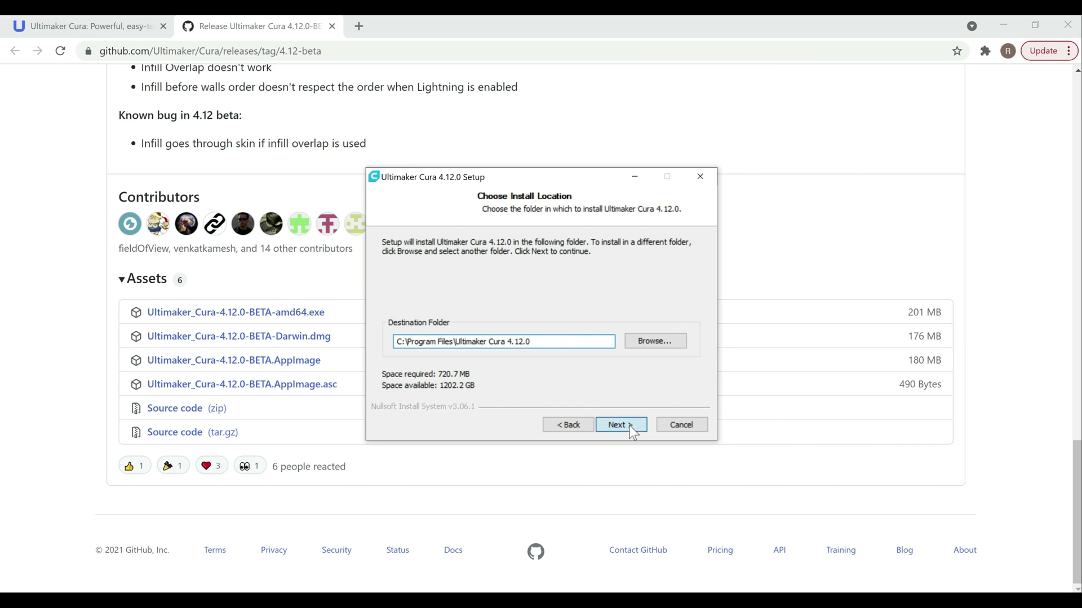
click(628, 425)
click(628, 425)
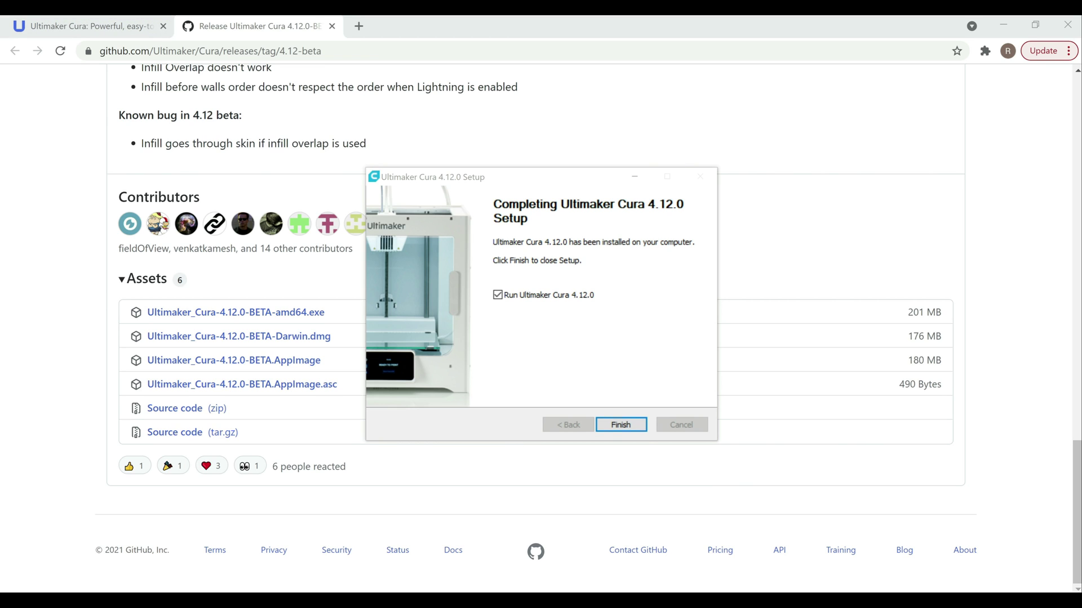
click(643, 430)
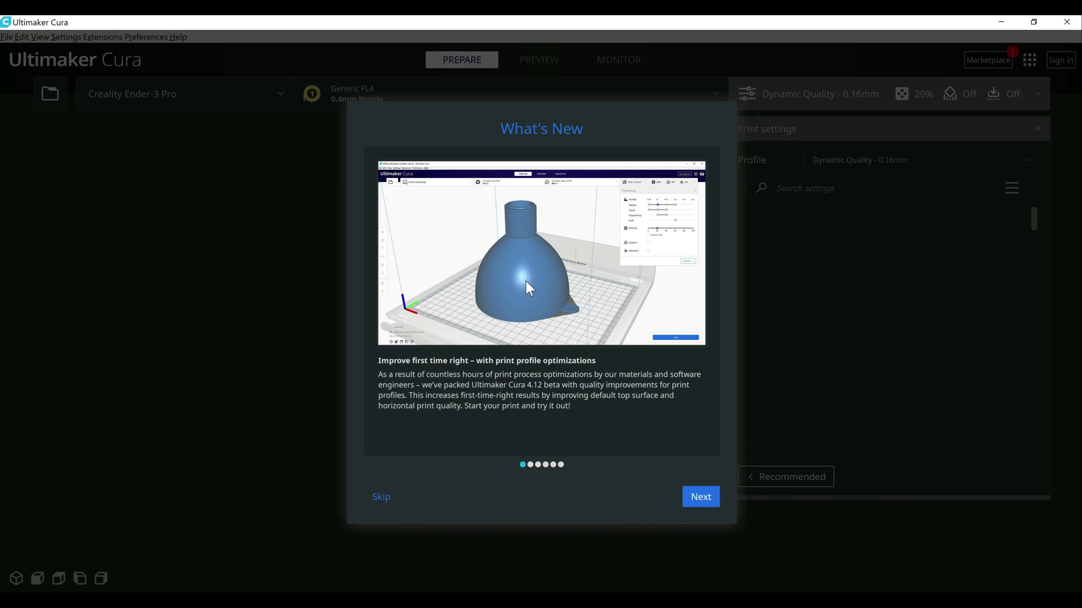
- Page through the What's New lightning infill and app switcher pages to the blog post link
click(702, 496)
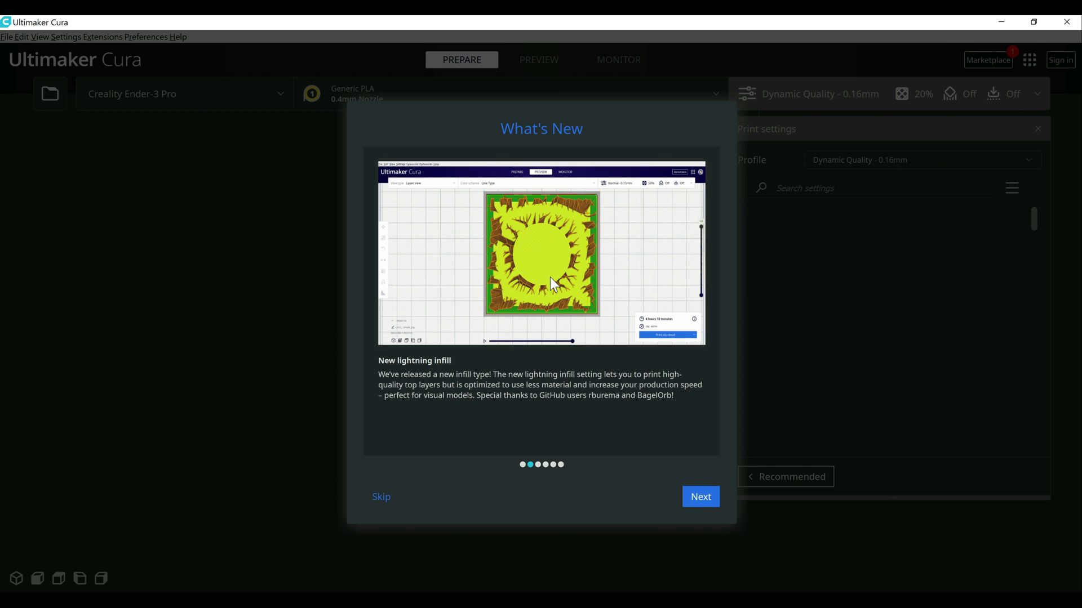
click(698, 497)
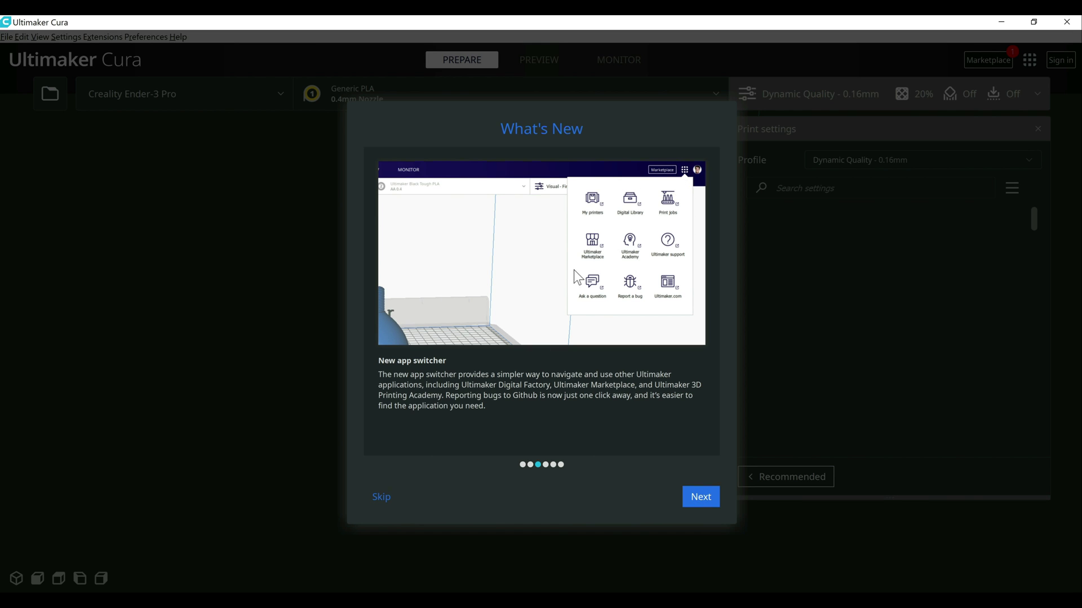
click(703, 497)
click(703, 497)
click(703, 497)
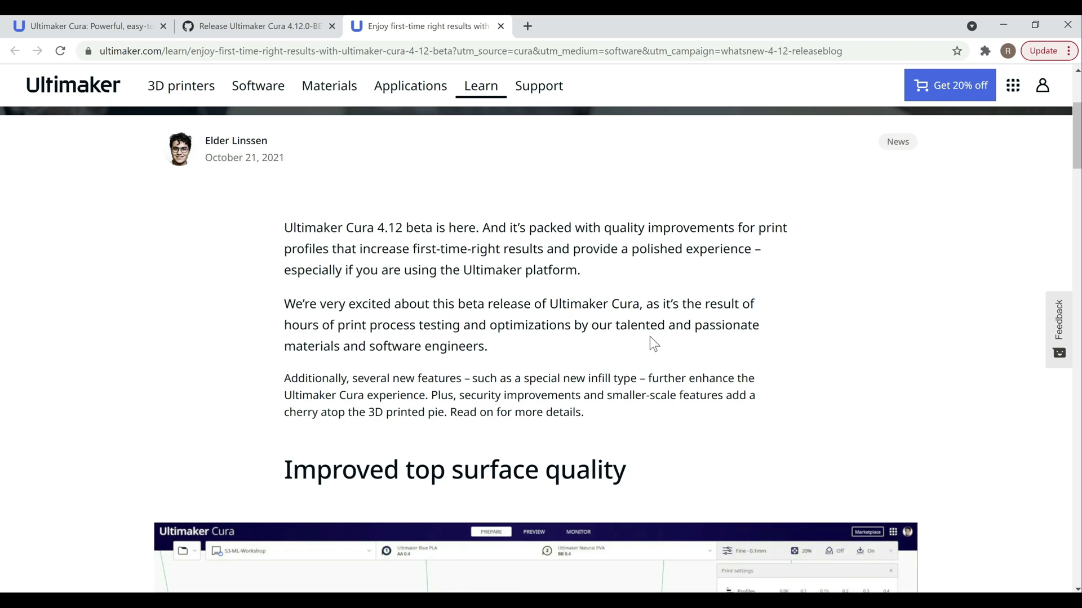
- Scroll the Cura 4.12 beta blog post past the lightning infill demo to 'Give us your feedback'
scroll(651, 333, down, 10)
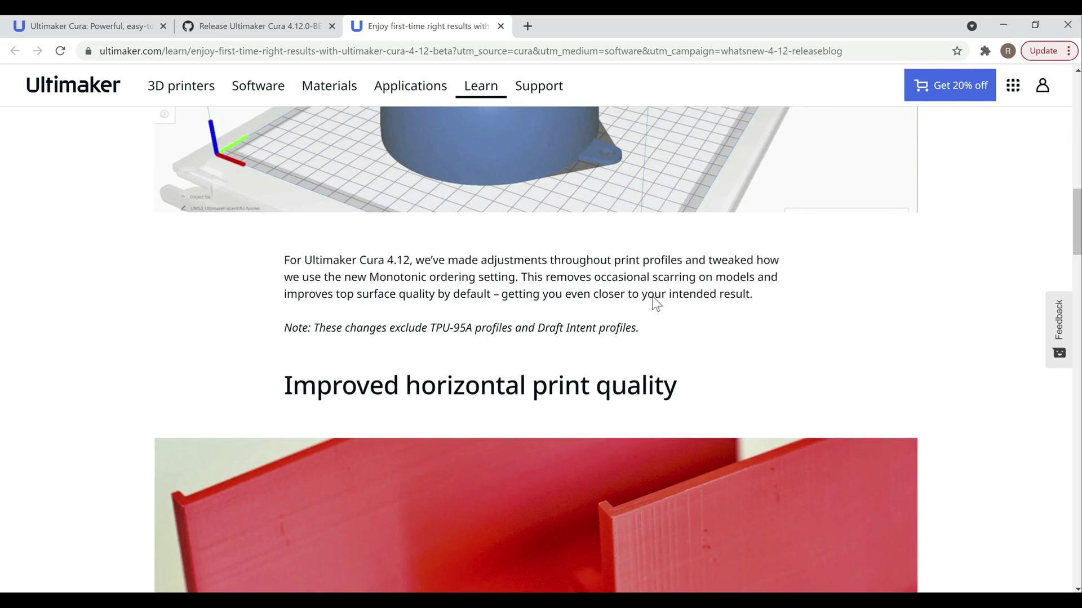
scroll(654, 298, up, 5)
scroll(654, 352, down, 10)
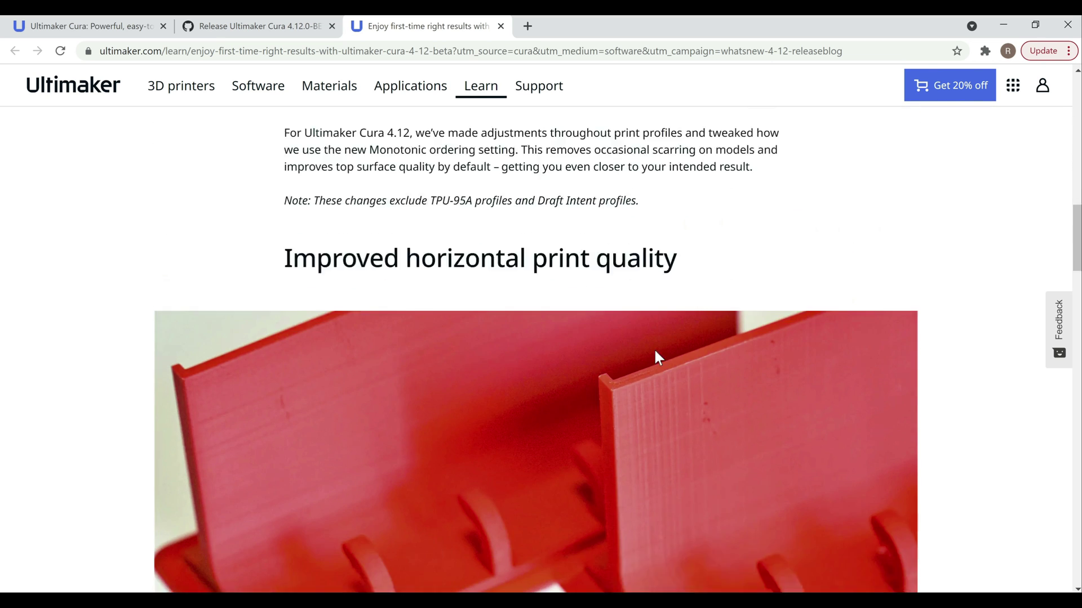
scroll(649, 342, up, 4)
scroll(534, 341, down, 5)
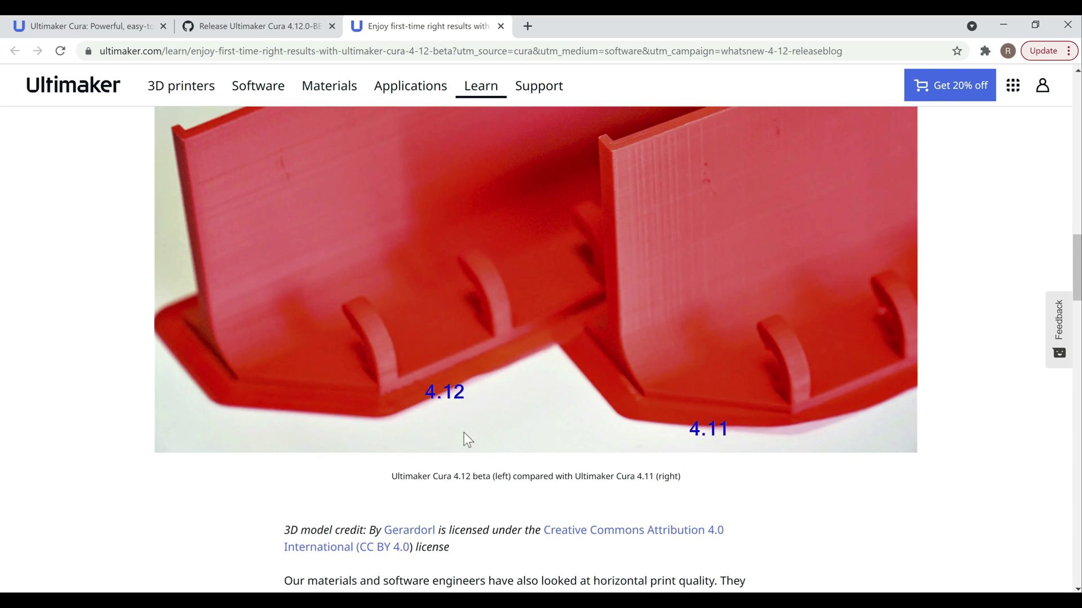
scroll(507, 414, up, 1)
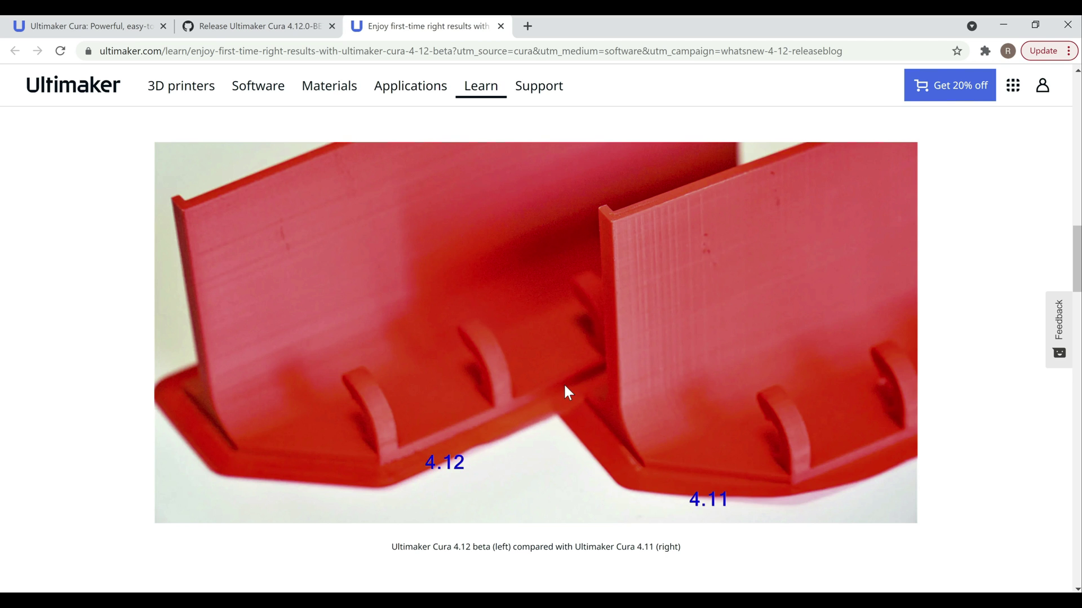
scroll(566, 390, down, 10)
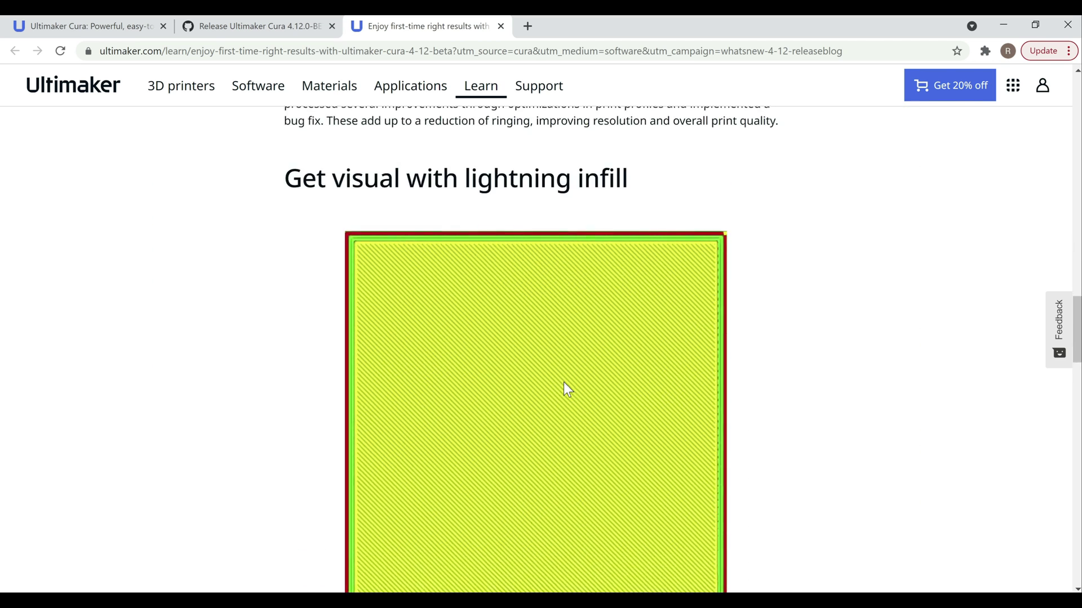
scroll(565, 388, down, 2)
scroll(580, 382, up, 1)
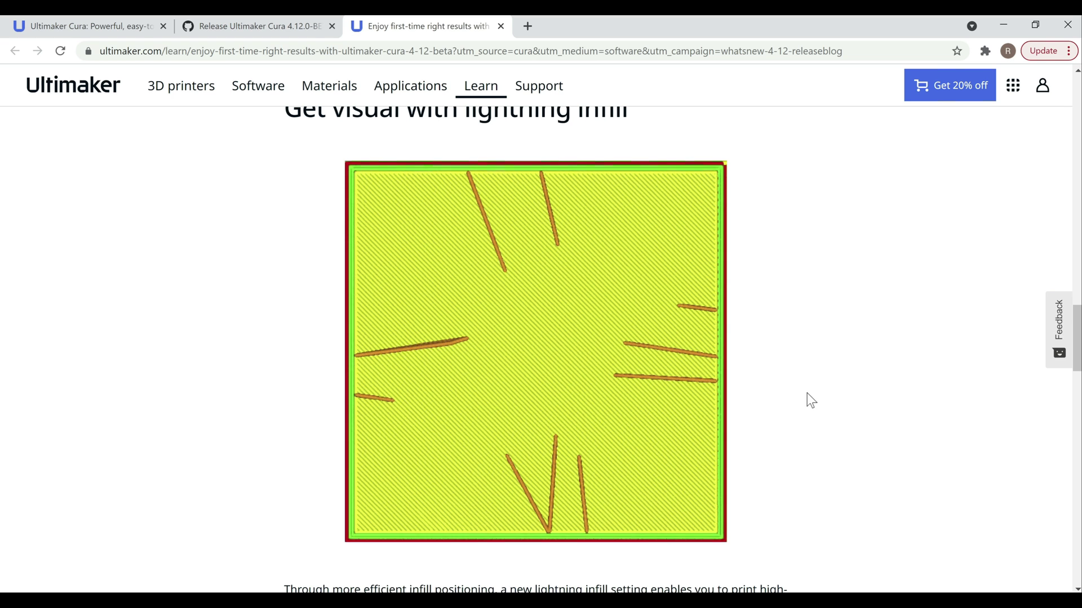
scroll(794, 374, down, 10)
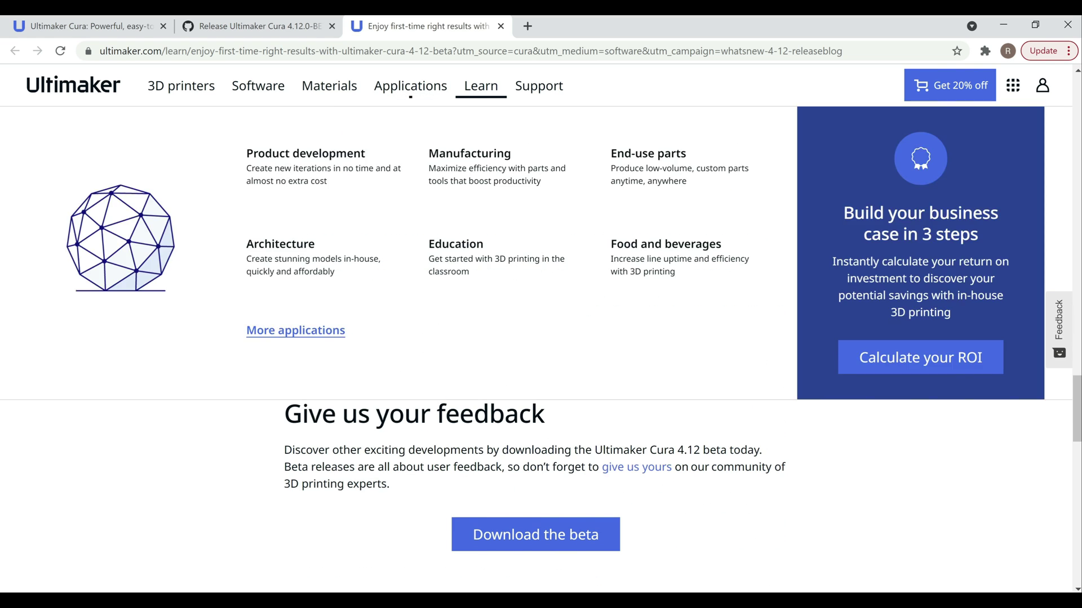
click(766, 592)
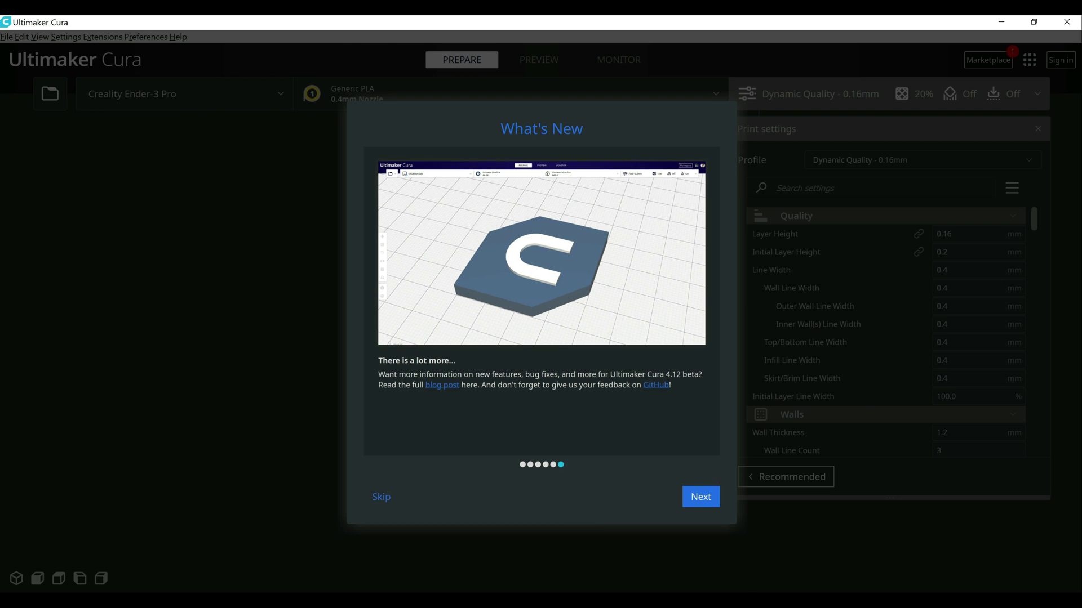
click(698, 500)
click(698, 498)
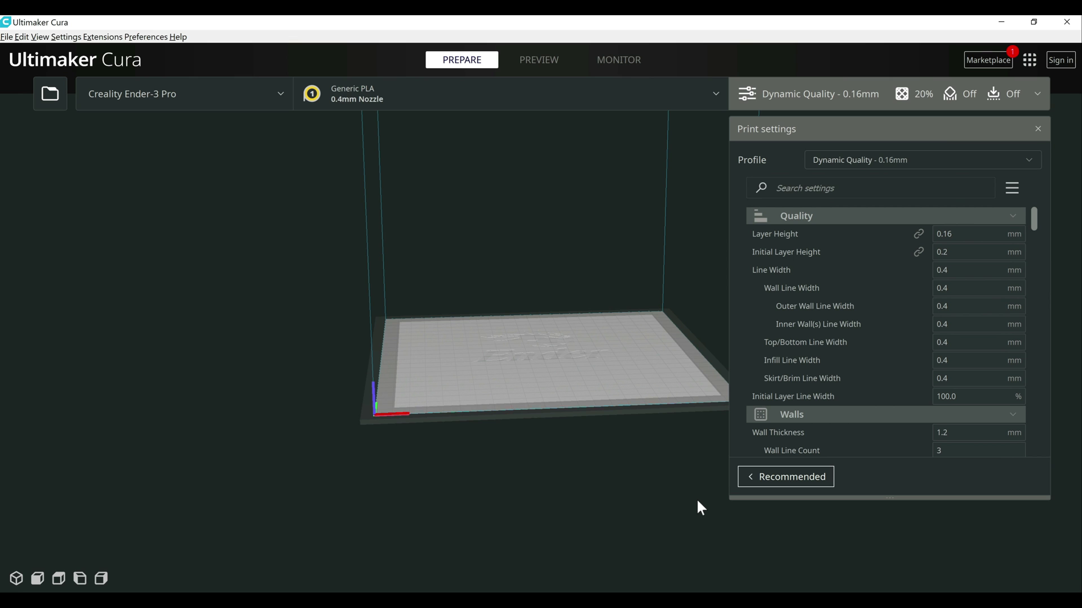
right_drag(559, 421, 597, 343)
scroll(576, 379, up, 5)
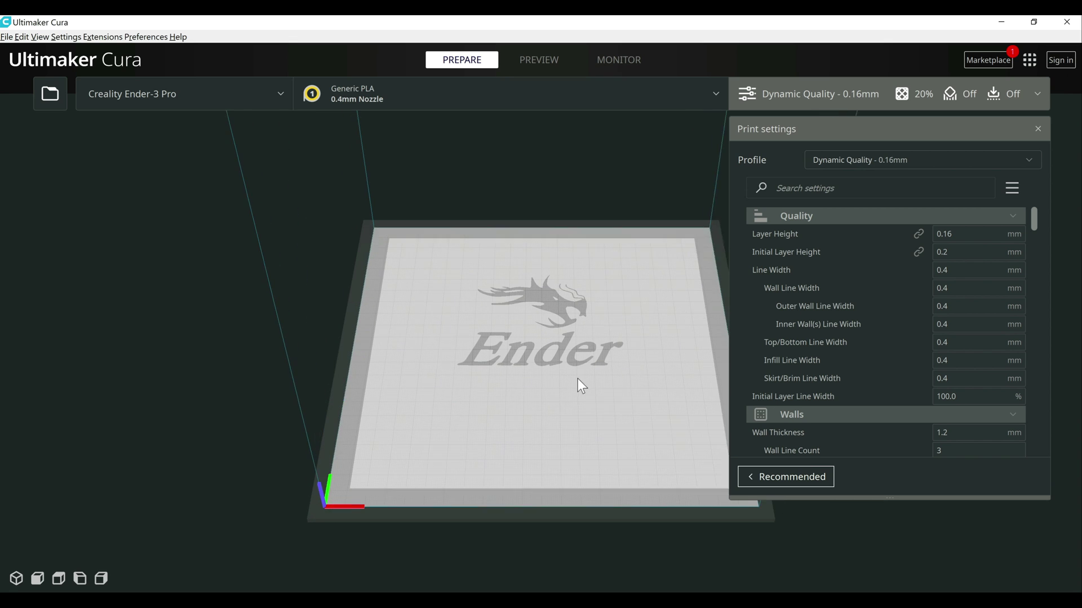
right_drag(585, 419, 613, 432)
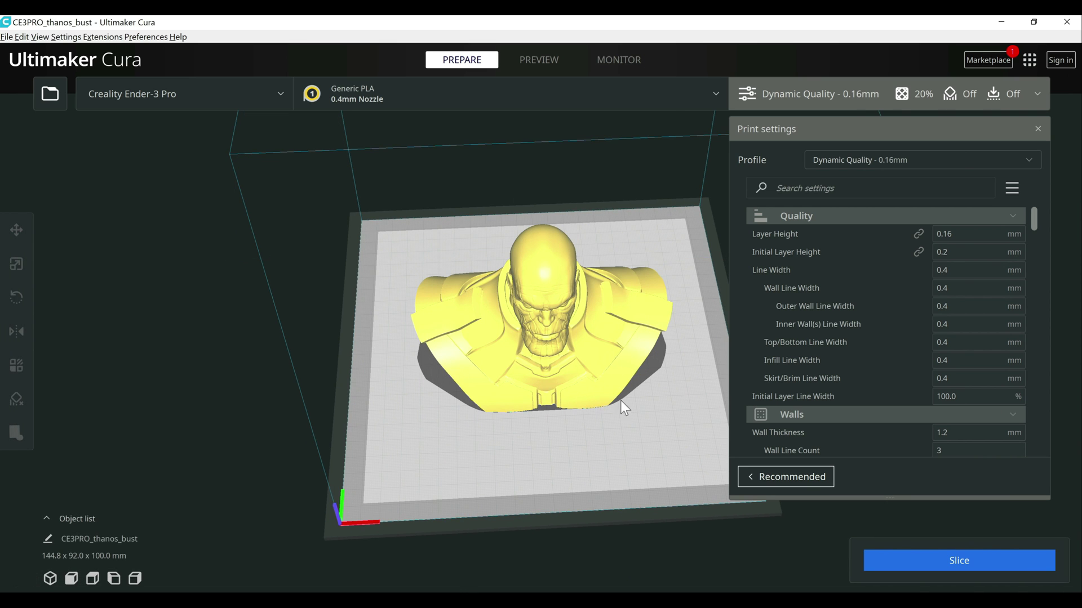
- Review the Custom print settings and slice the Thanos bust with Cubic infill (20 h 7 min, 131 g)
right_drag(624, 486, 664, 445)
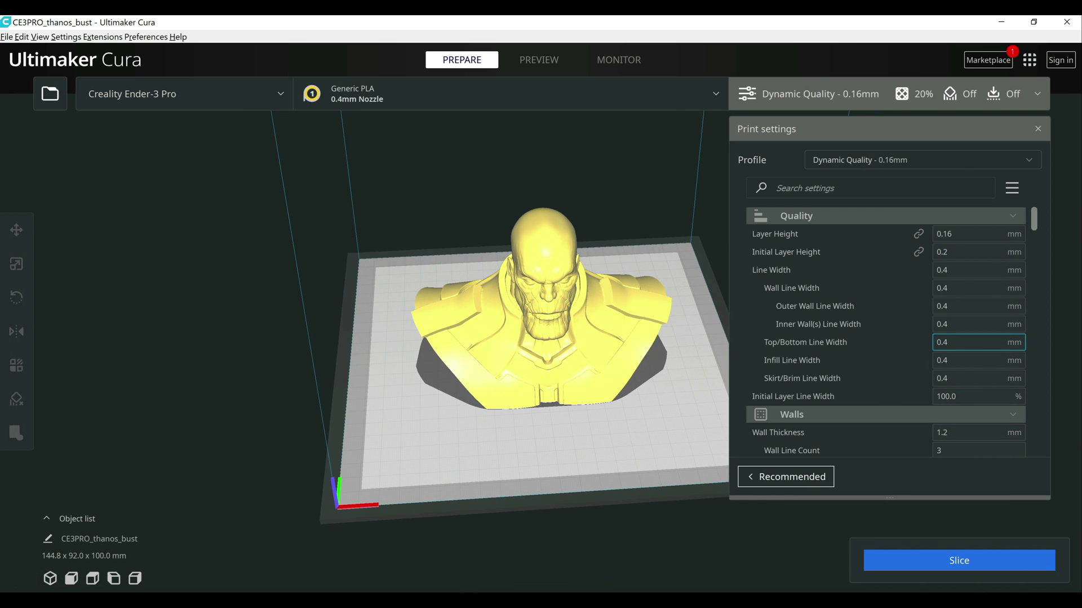
scroll(541, 304, up, 1)
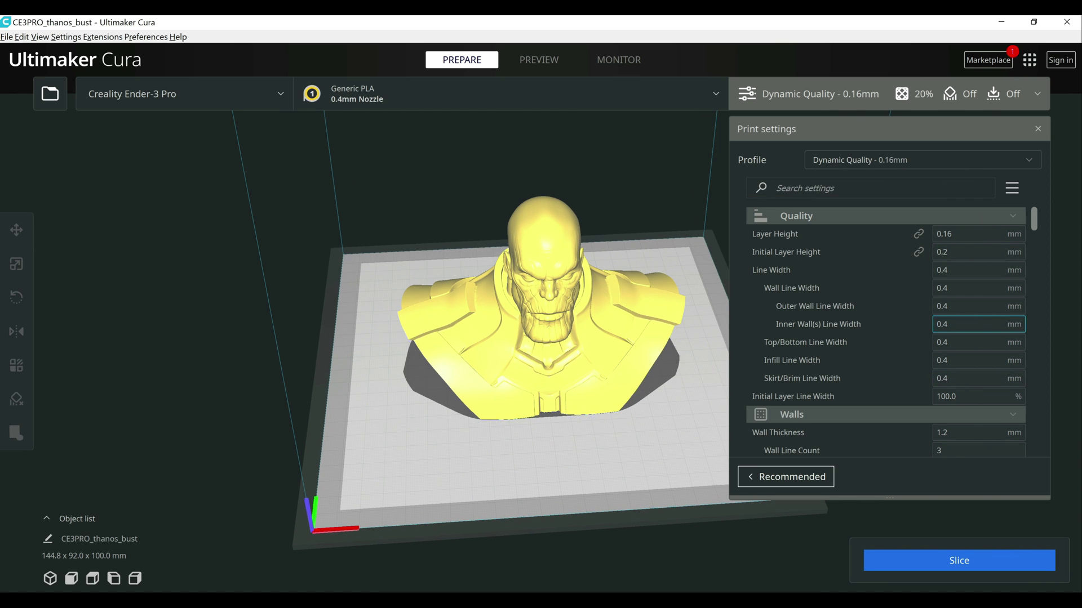
scroll(978, 338, down, 1)
scroll(979, 338, down, 8)
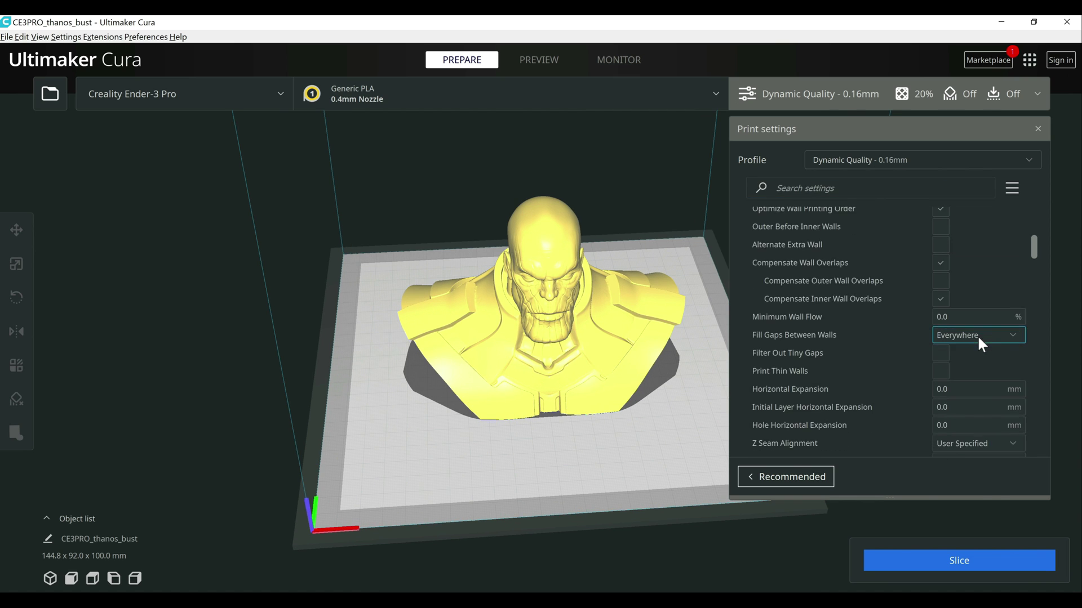
scroll(982, 340, down, 3)
scroll(982, 343, down, 5)
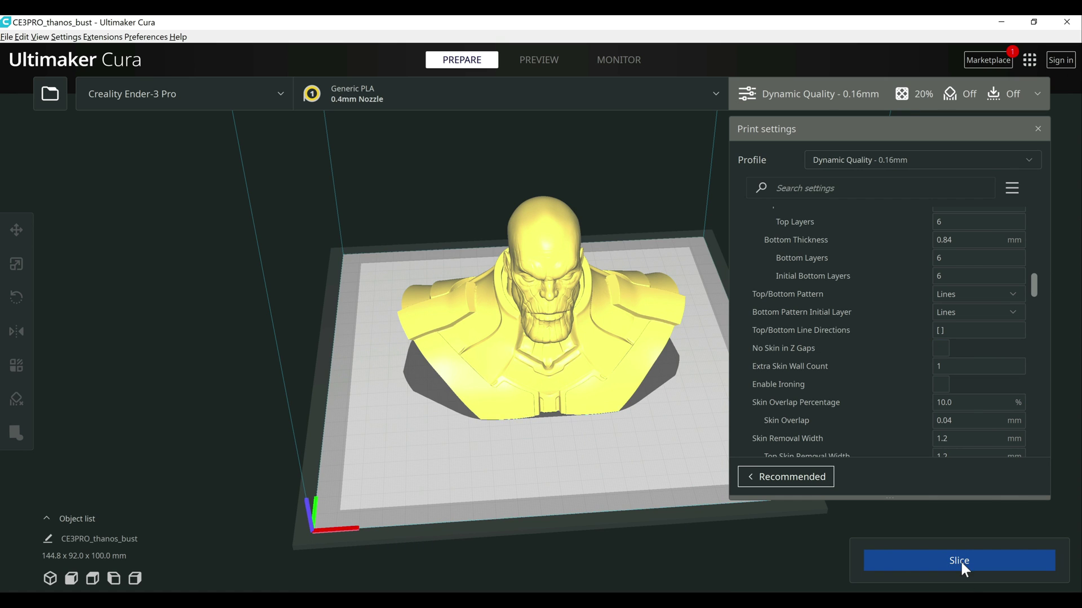
key(ctrl+p)
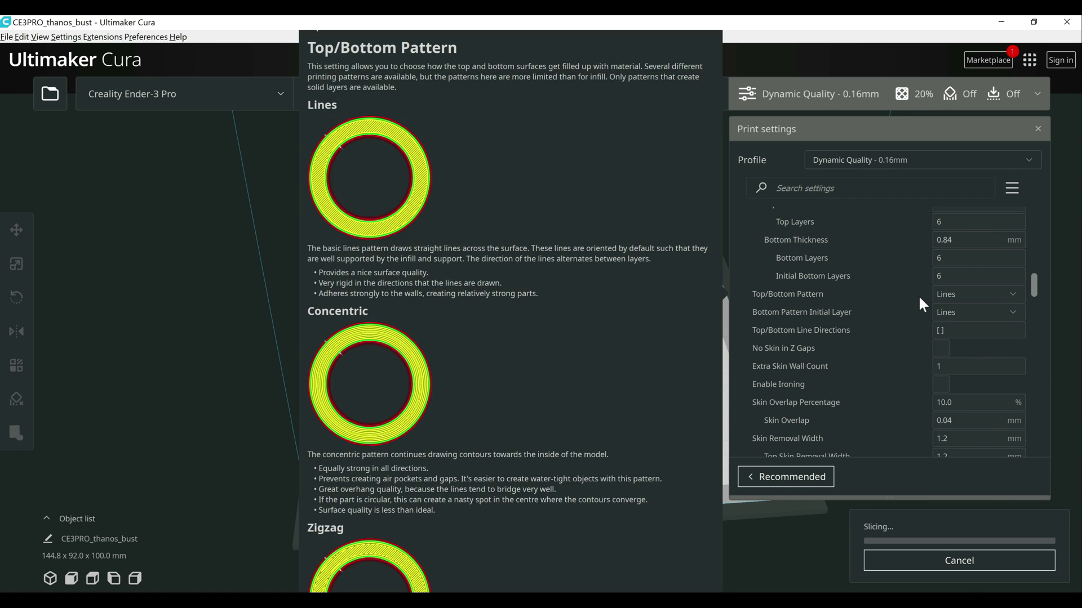
scroll(998, 296, down, 6)
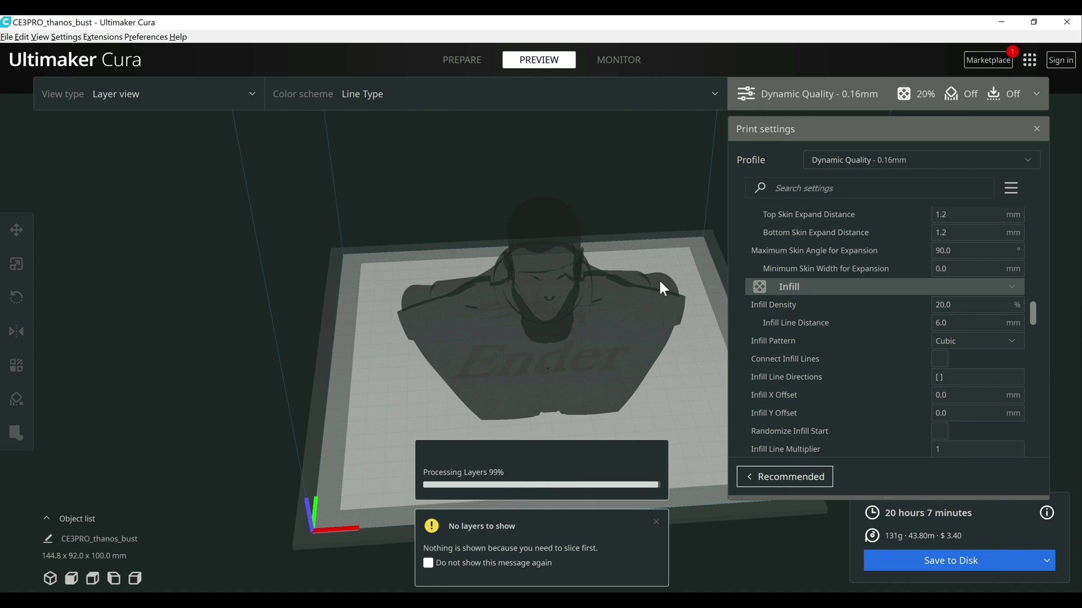
- Orbit to a top-down layer preview and lower the layer slider to around layer 169
right_drag(647, 293, 681, 300)
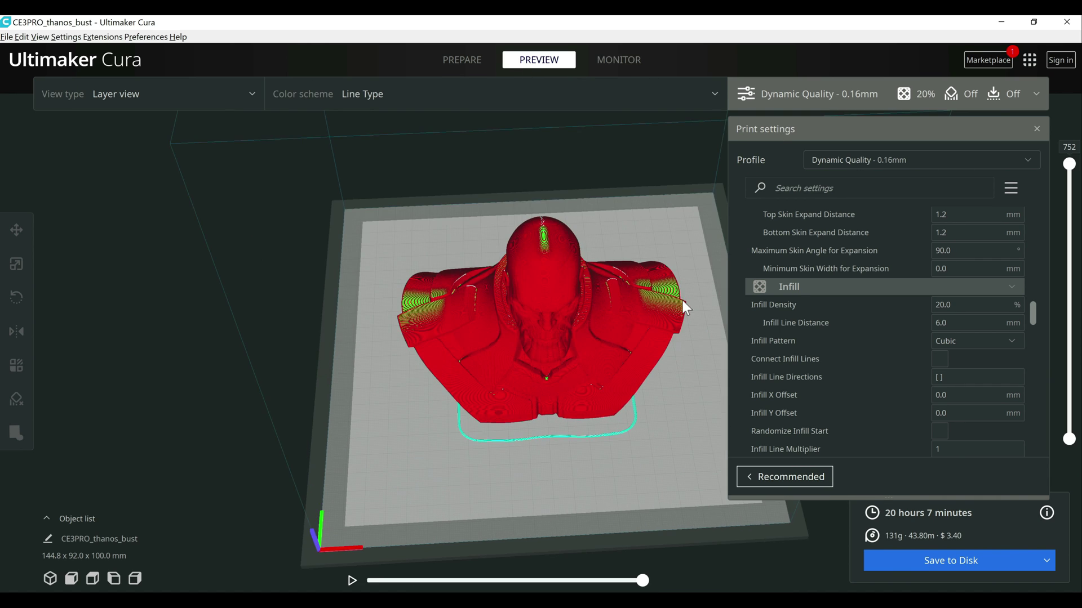
drag(1069, 163, 1069, 166)
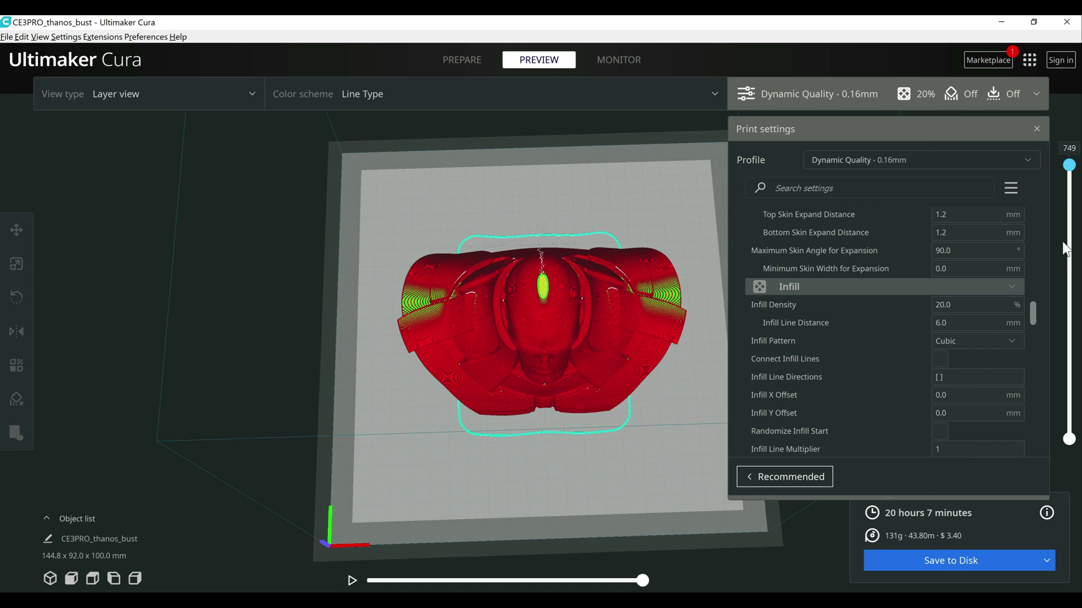
scroll(1057, 281, down, 10)
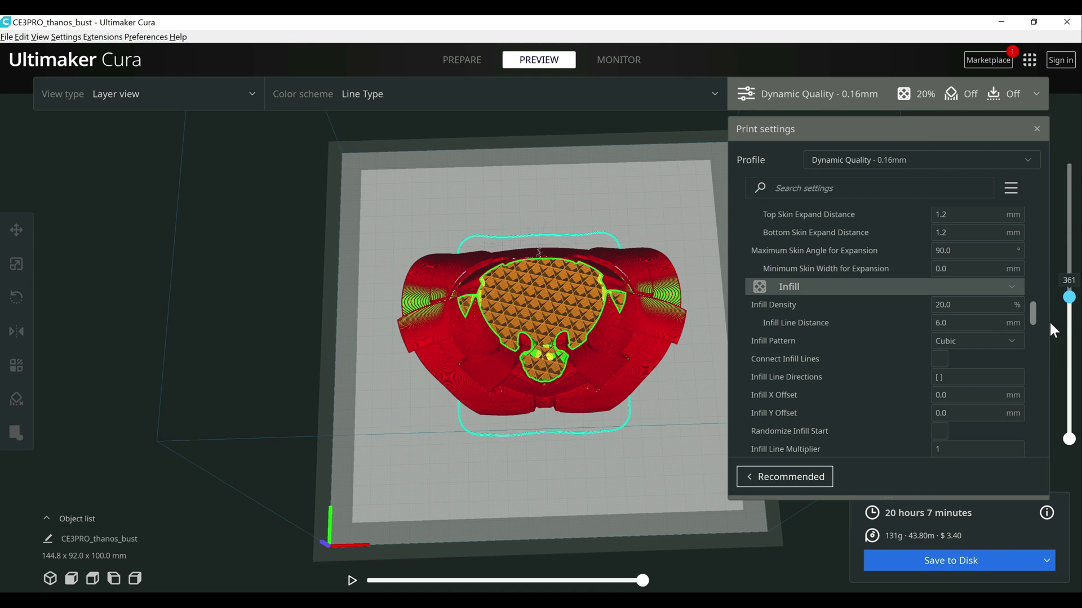
scroll(1046, 346, down, 4)
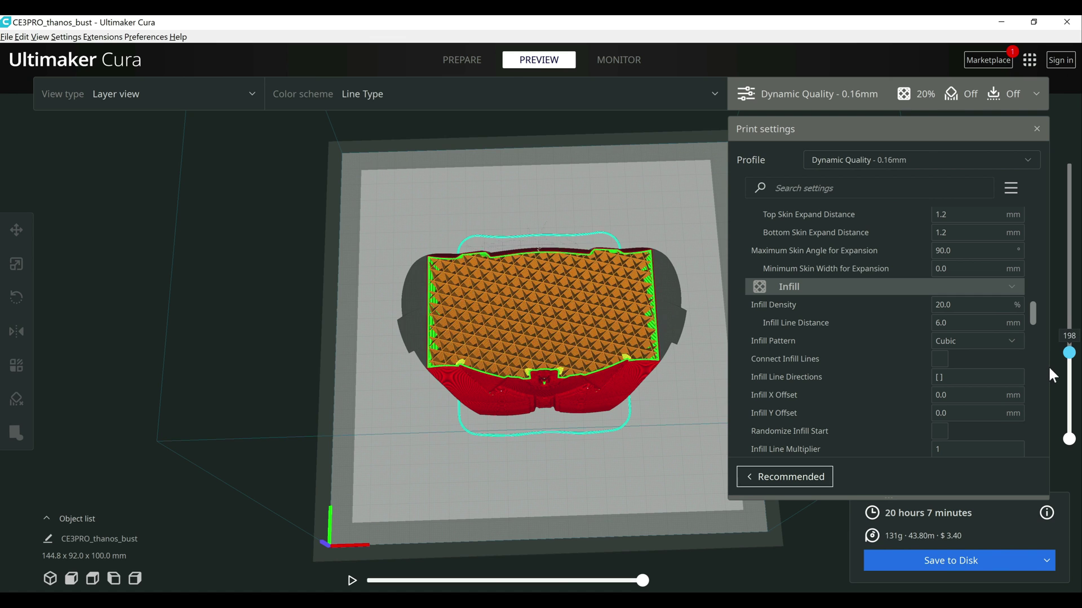
scroll(1050, 387, down, 5)
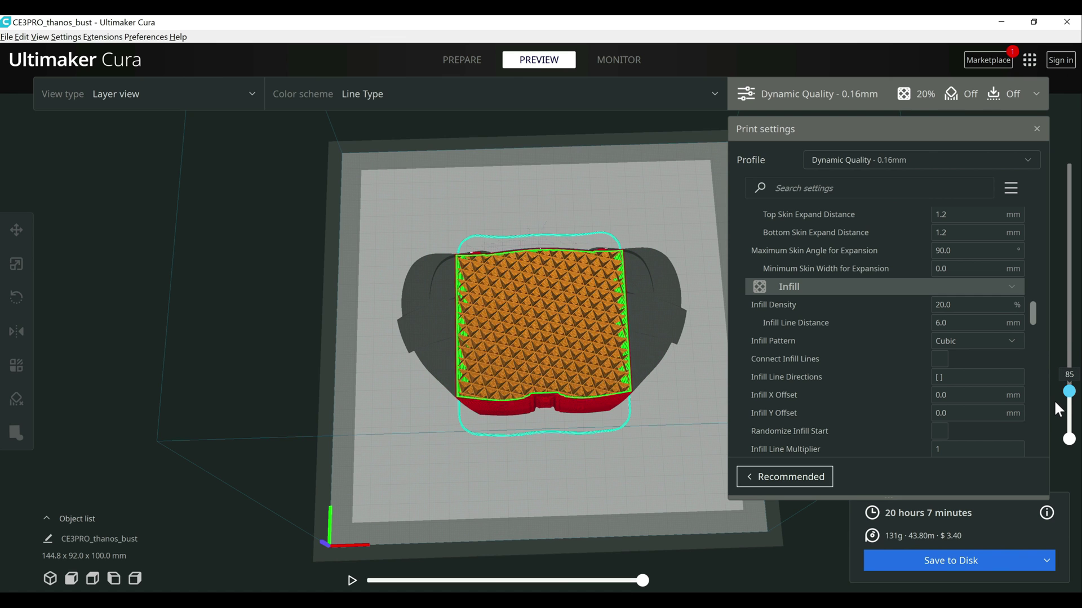
scroll(1056, 395, up, 4)
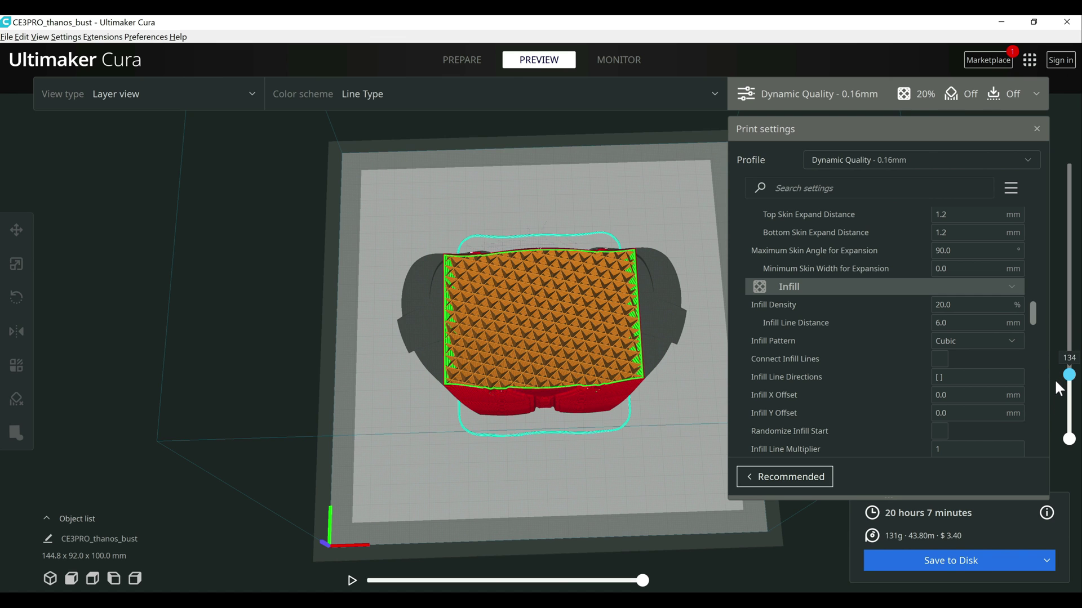
scroll(1055, 375, up, 3)
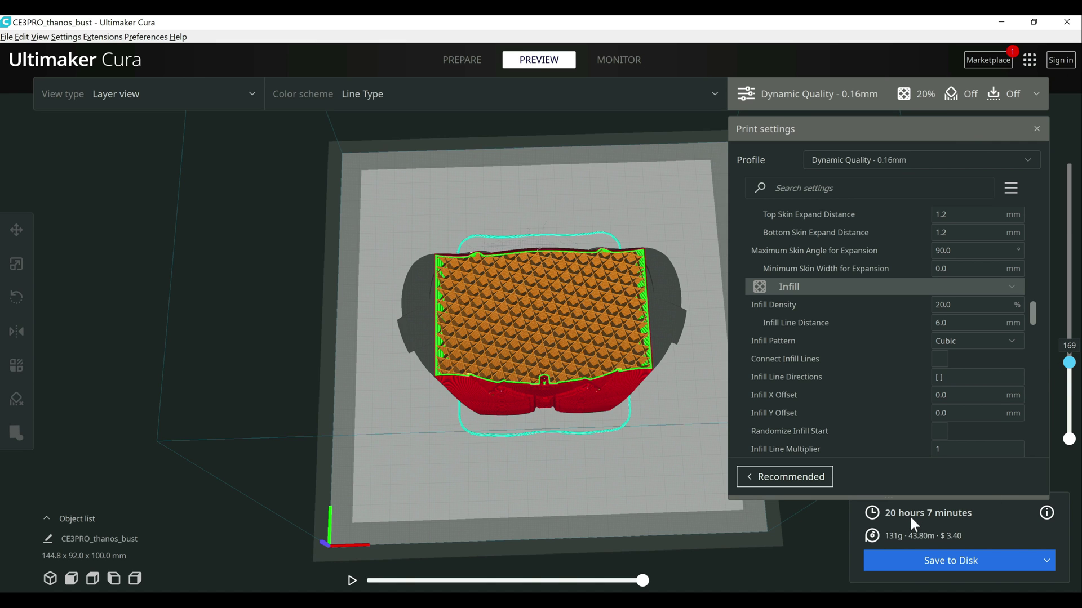
- Change the infill pattern to Lightning and reslice the bust
click(995, 341)
click(957, 578)
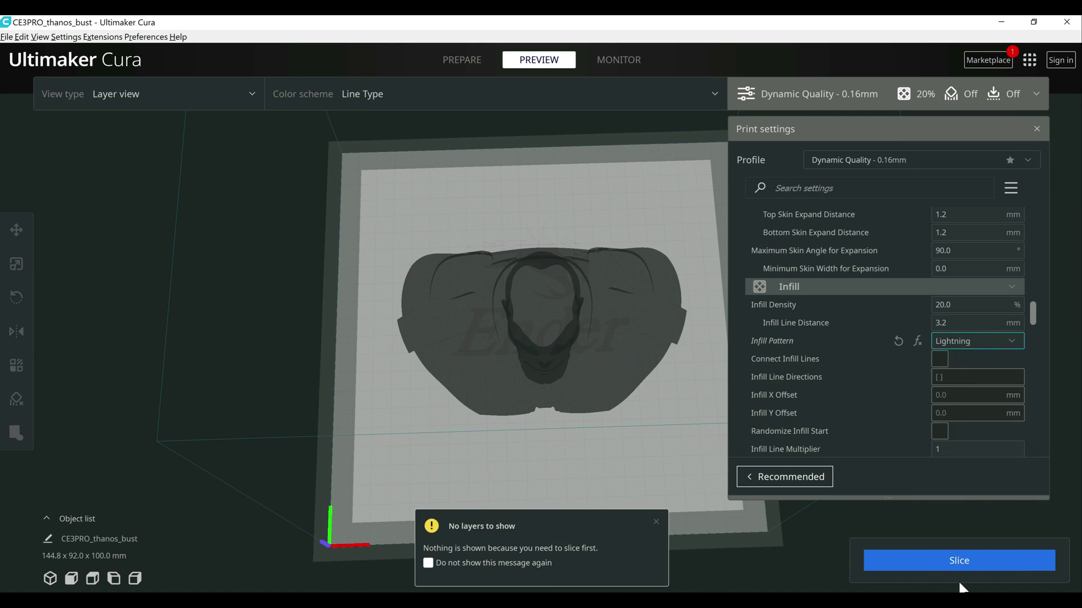
click(966, 561)
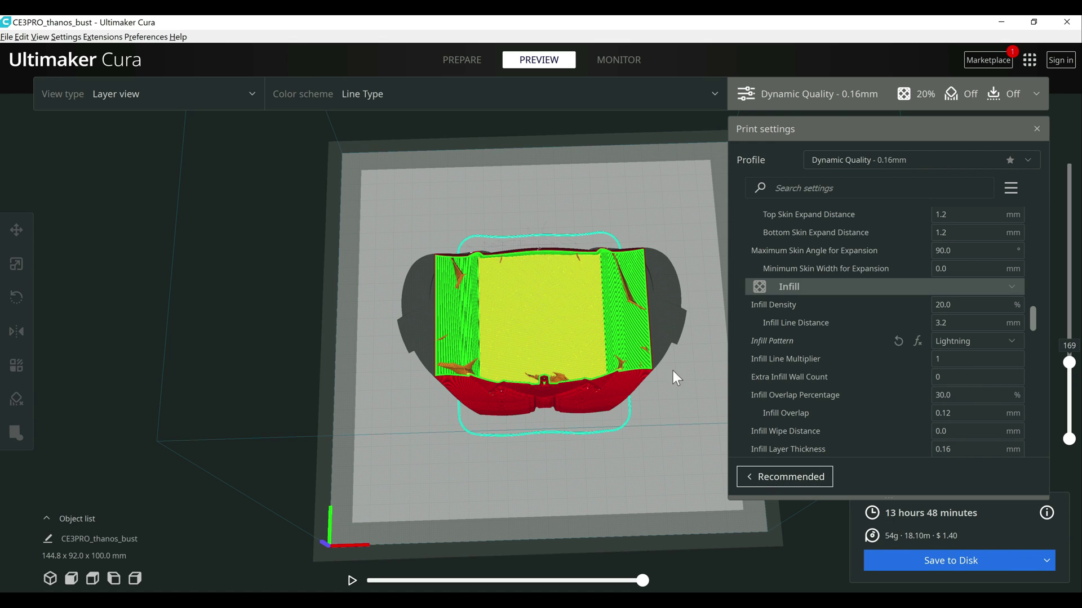
- Inspect the Lightning infill layers, moving from the first layer up to layer 217
scroll(652, 313, up, 2)
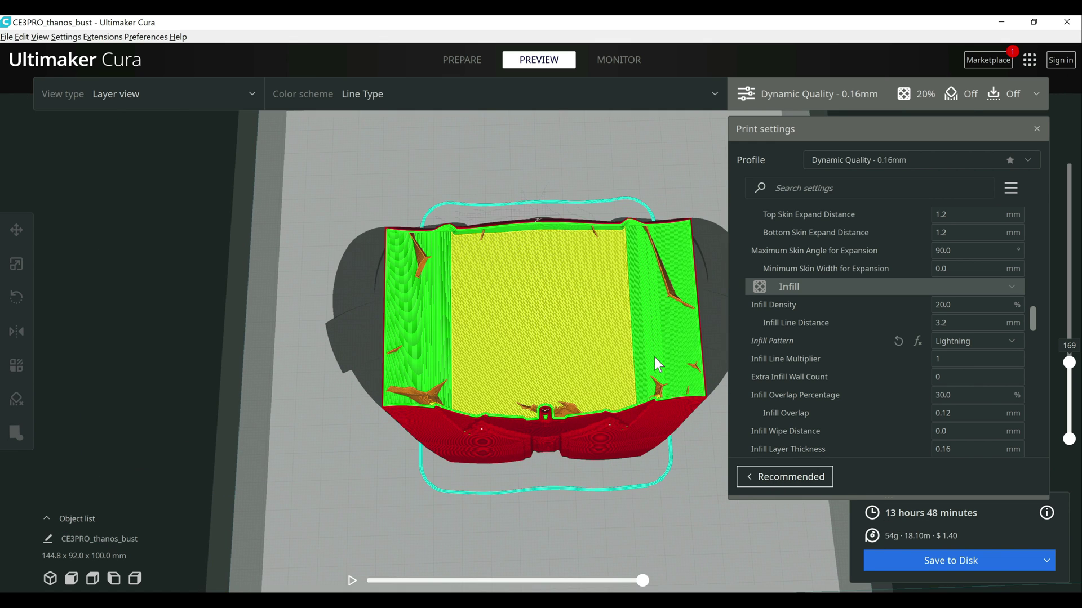
scroll(654, 357, up, 1)
scroll(654, 358, up, 1)
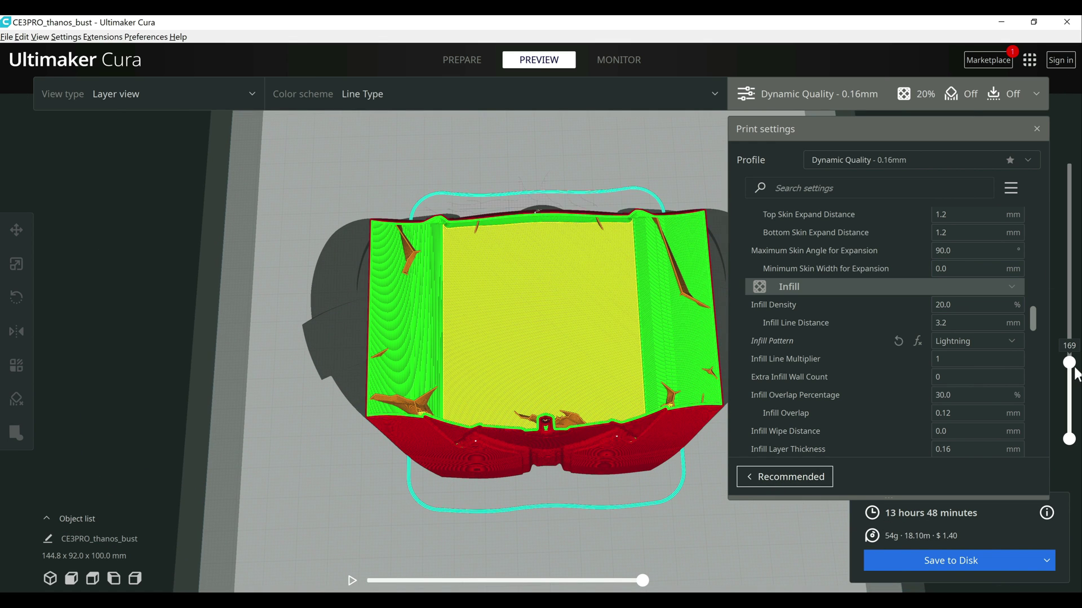
drag(1073, 374, 1069, 401)
key(Up)
key(Up)
key(Up)
key(Up)
key(Up)
key(Up)
key(Up)
key(Up)
key(Up)
key(Up)
key(Up)
key(Up)
key(Up)
key(Up)
key(Up)
key(Up)
key(Up)
key(Up)
key(Up)
key(Up)
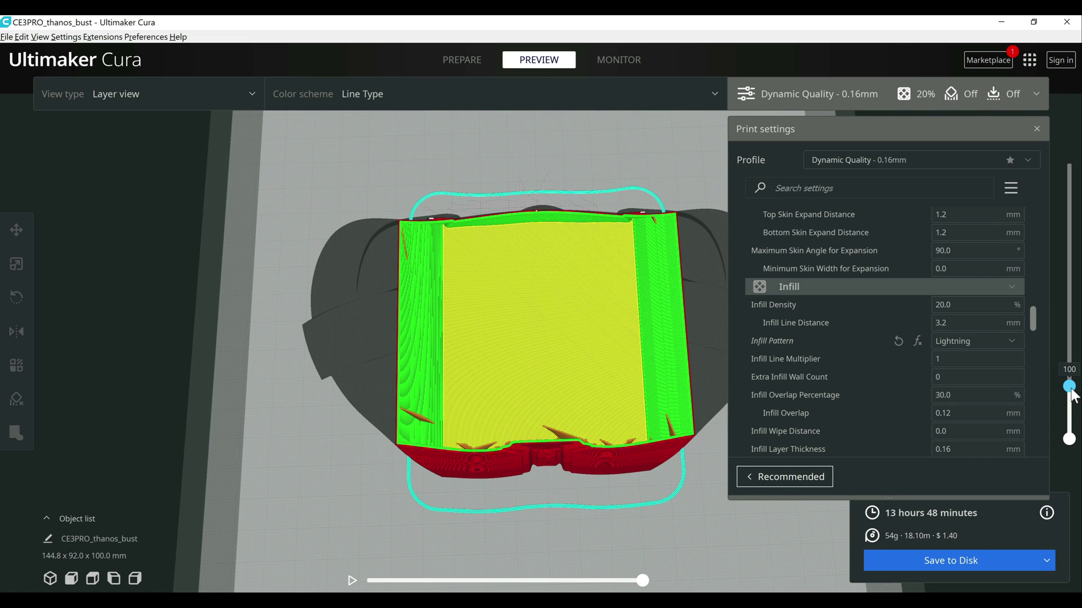
drag(1070, 388, 1069, 350)
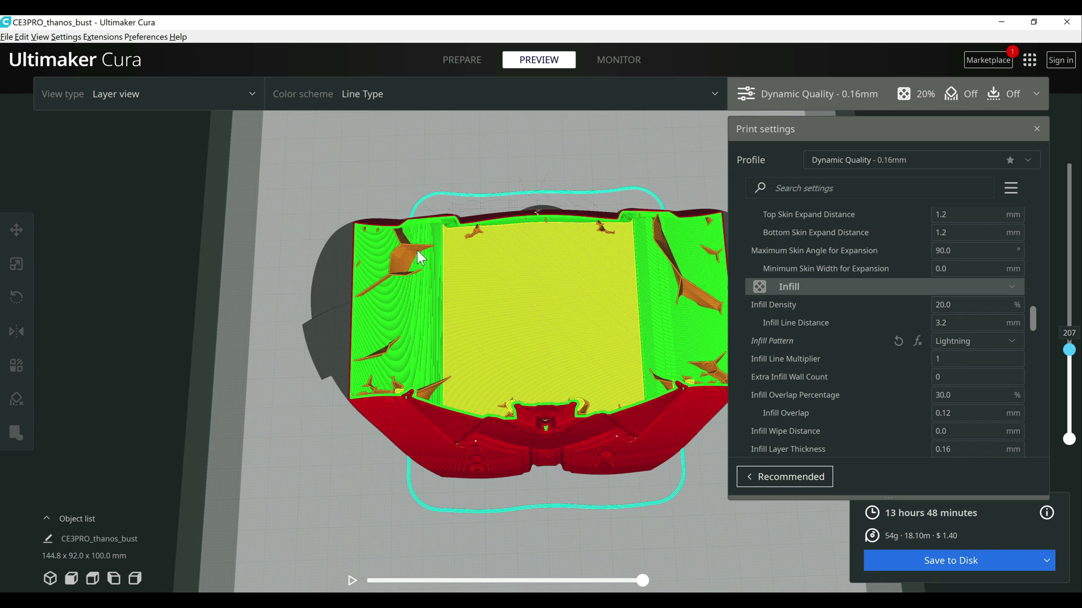
drag(1070, 350, 1042, 172)
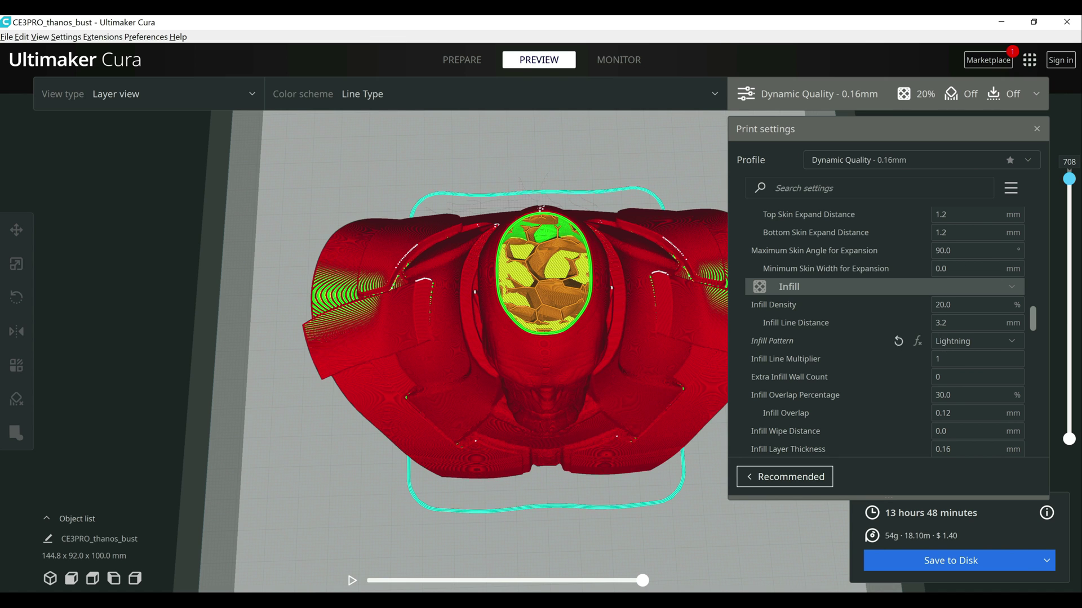
scroll(1002, 330, up, 10)
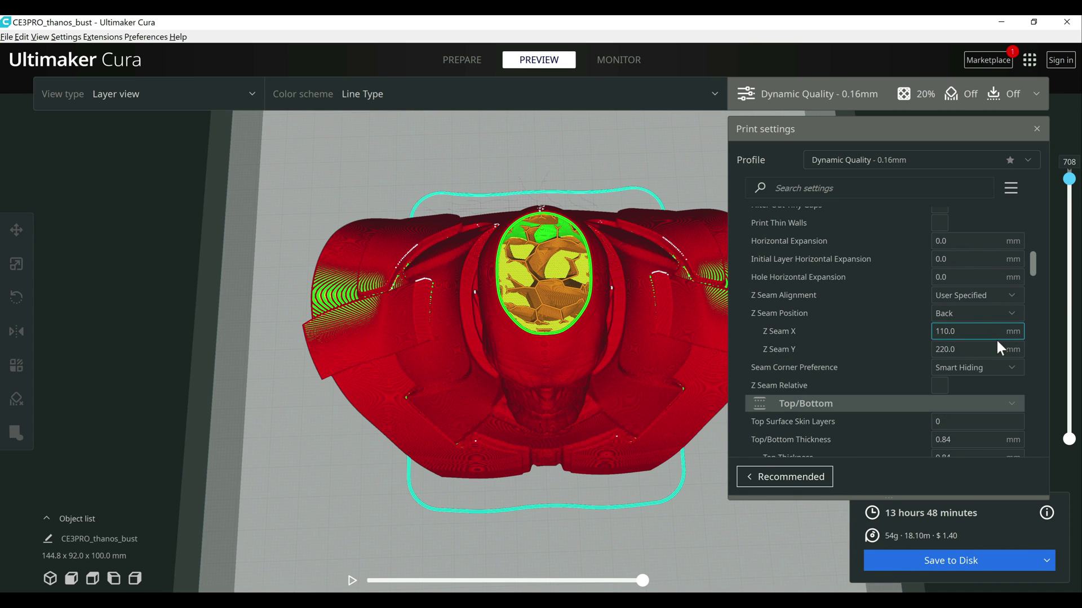
scroll(997, 345, up, 8)
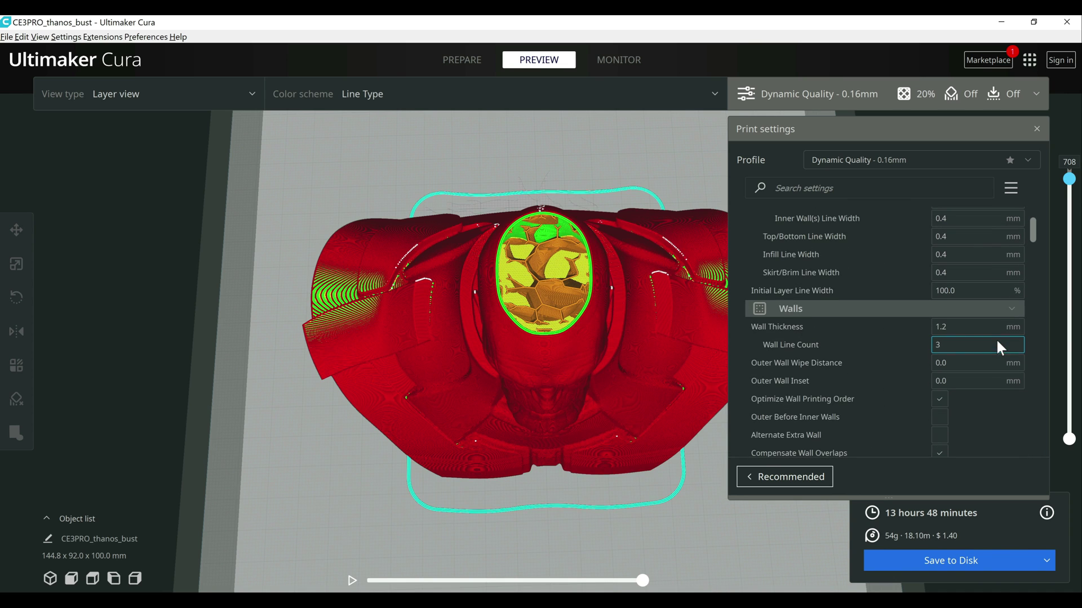
mouse_move(798, 354)
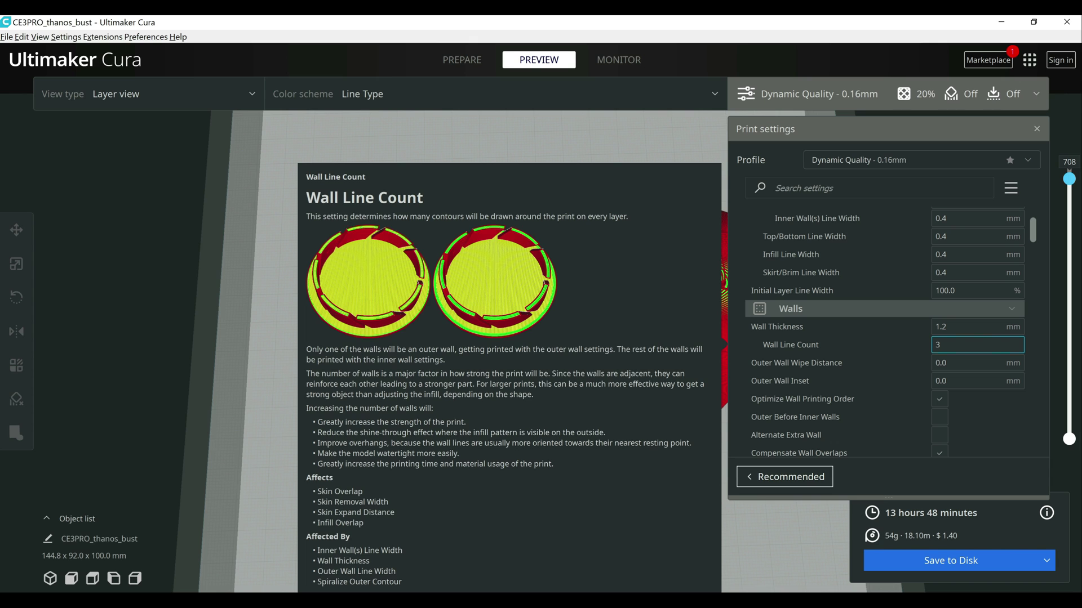